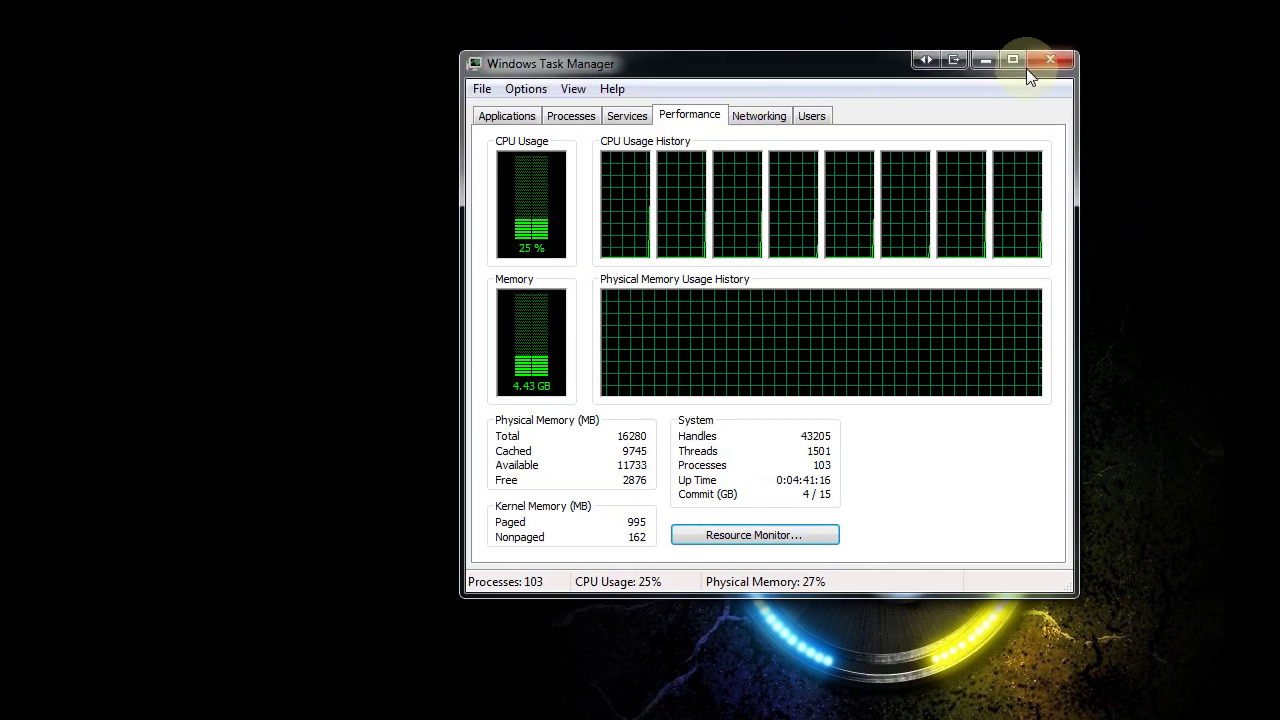
Step: Glance at the Applications list, then launch Resource Monitor from the Performance tab
left_click(515, 117)
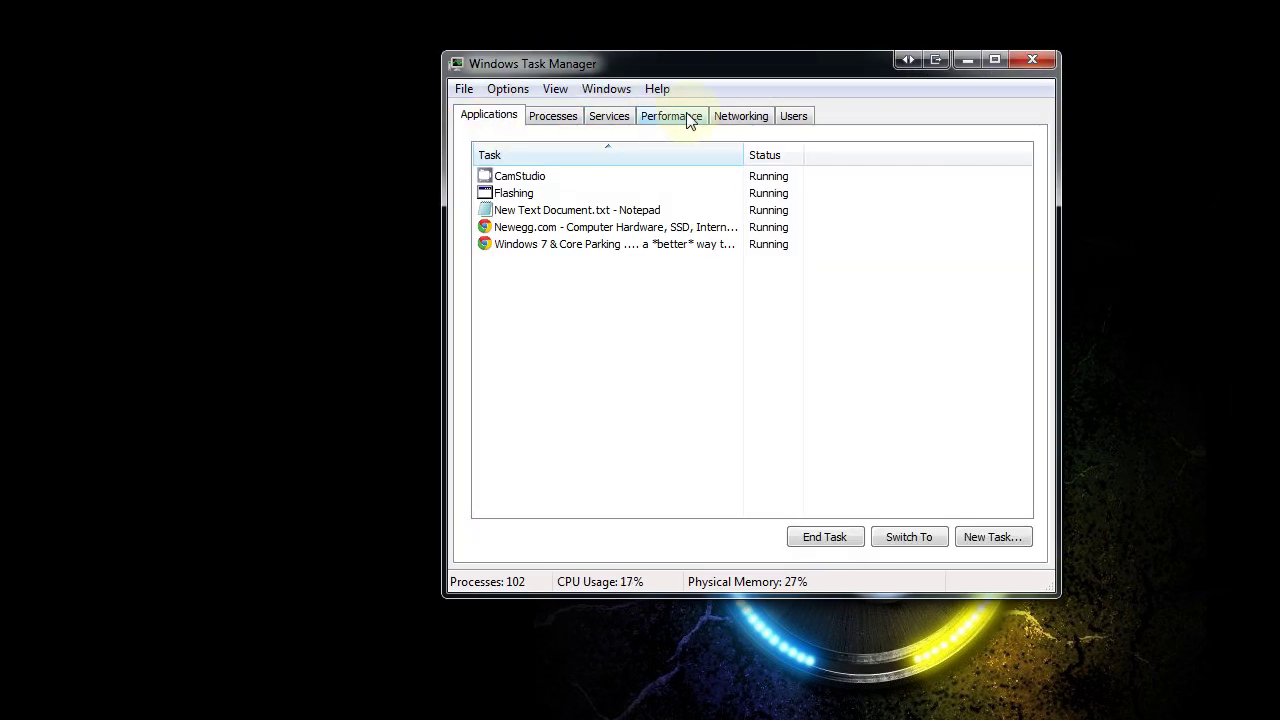
left_click(688, 121)
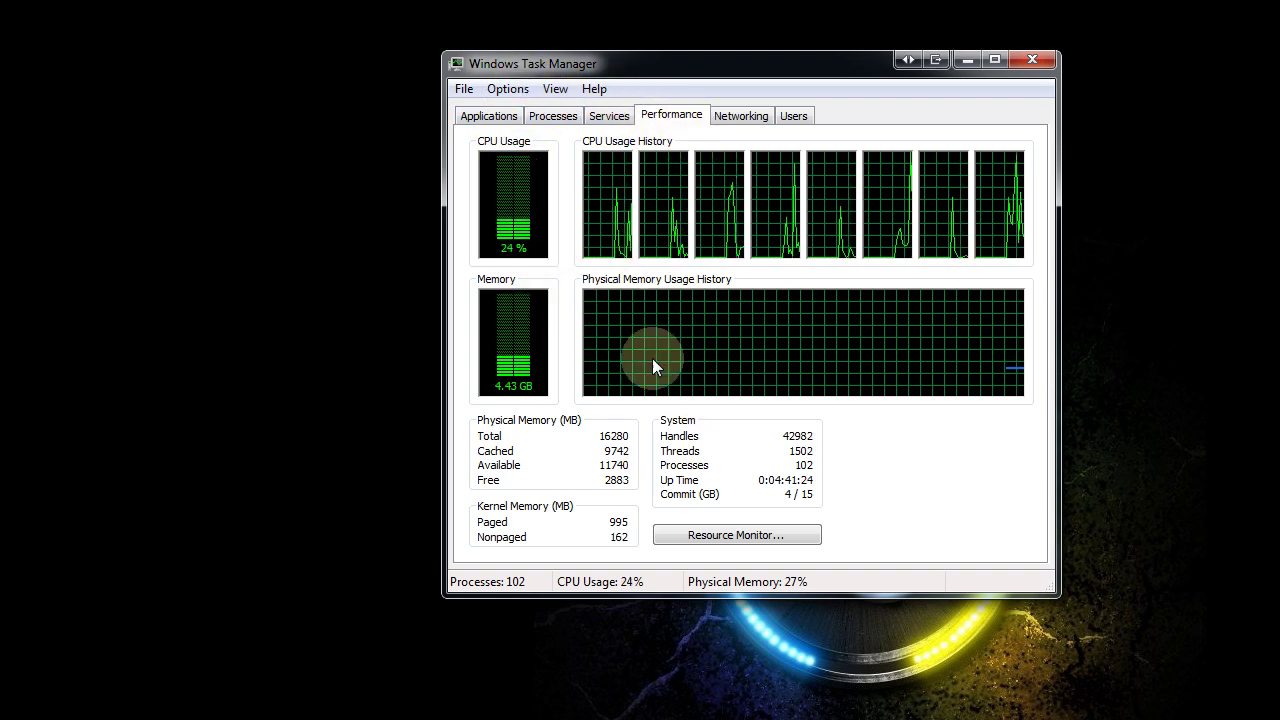
left_click(738, 541)
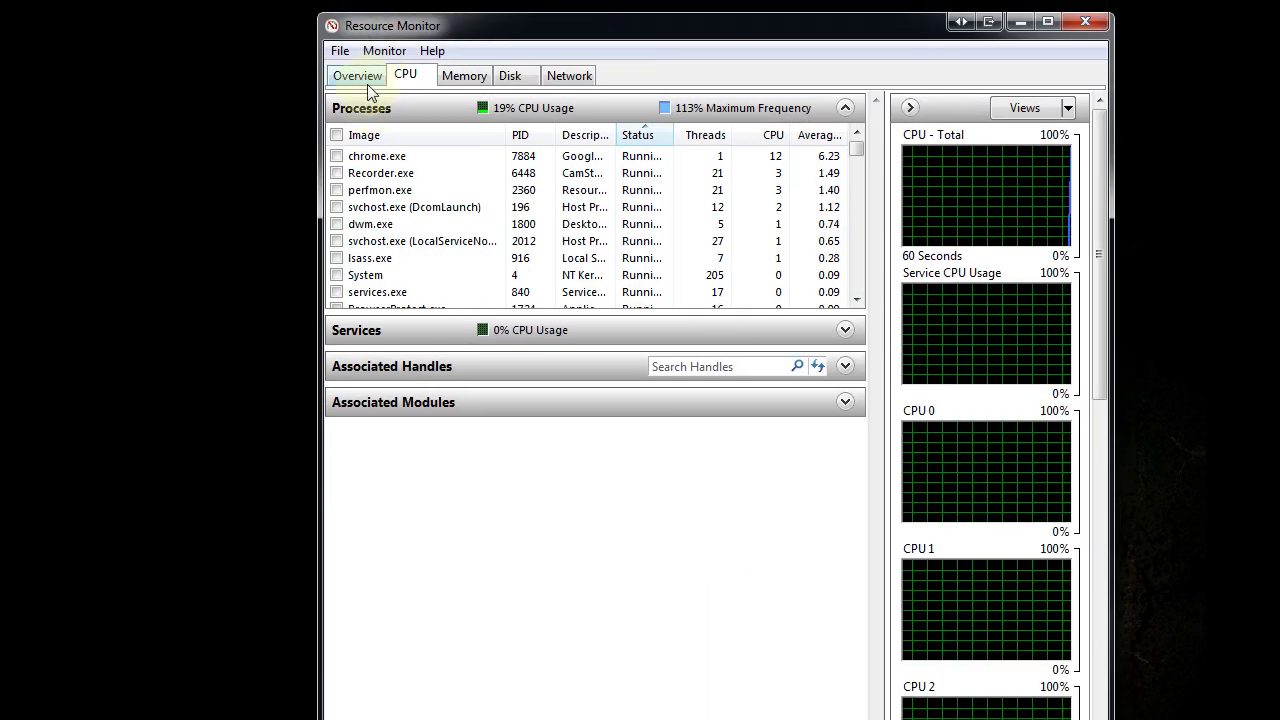
left_click(368, 82)
left_click(405, 78)
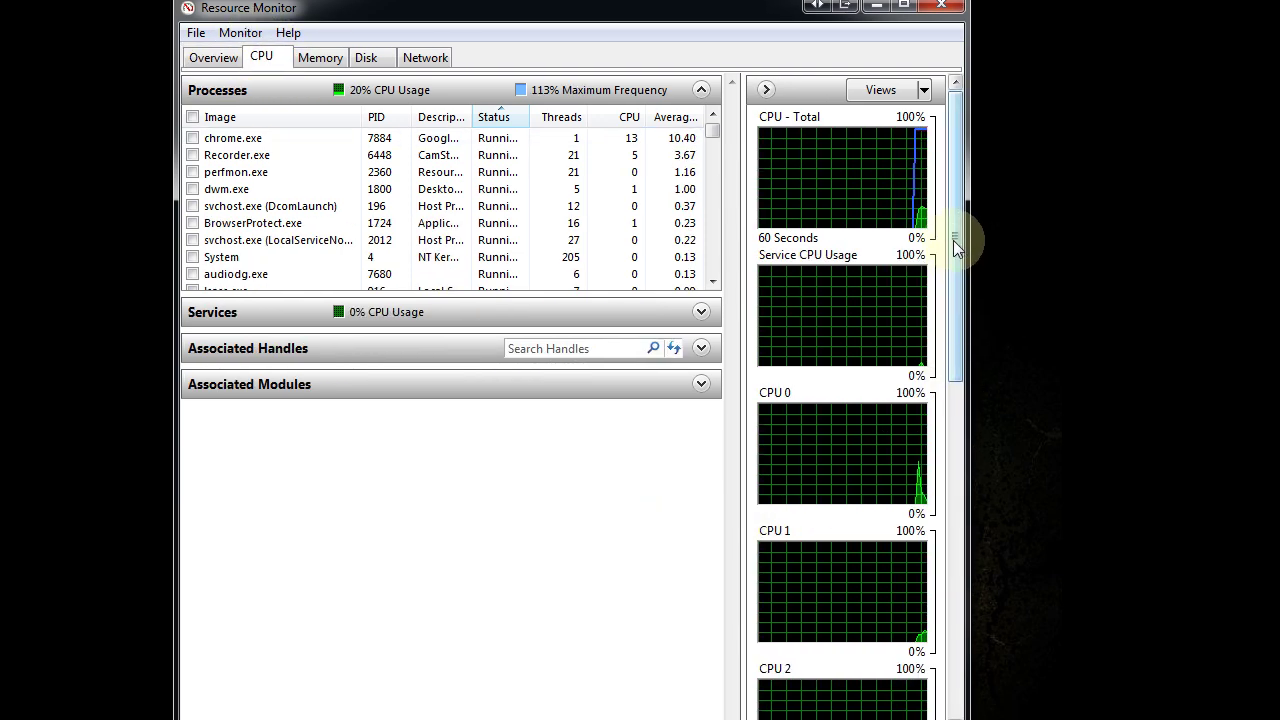
left_click_drag(953, 259, 999, 122)
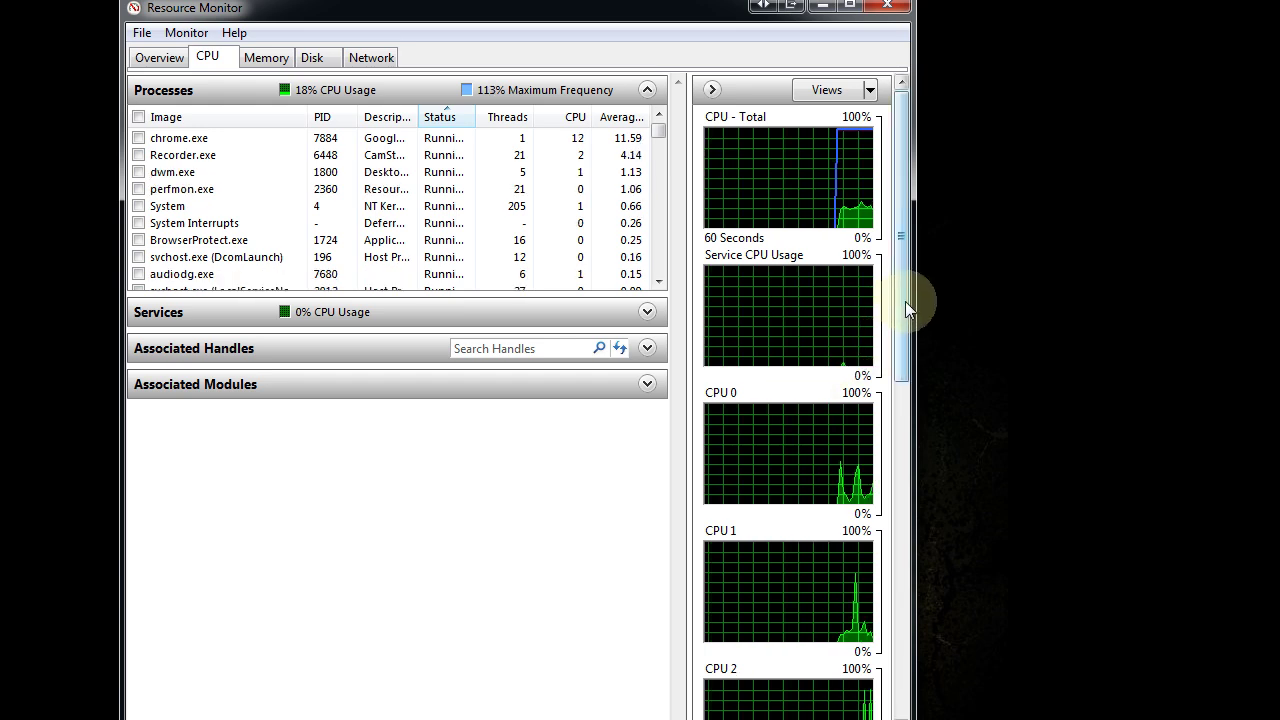
left_click_drag(903, 300, 890, 545)
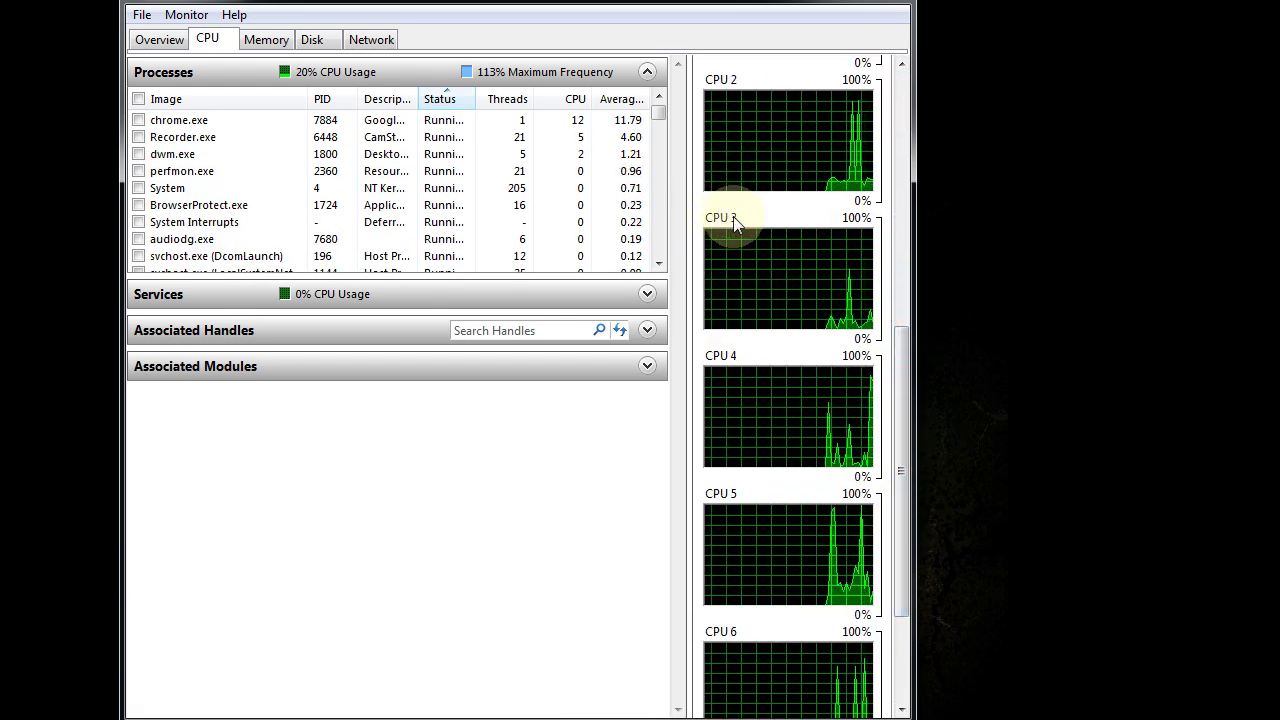
left_click_drag(903, 424, 905, 302)
left_click_drag(921, 212, 905, 191)
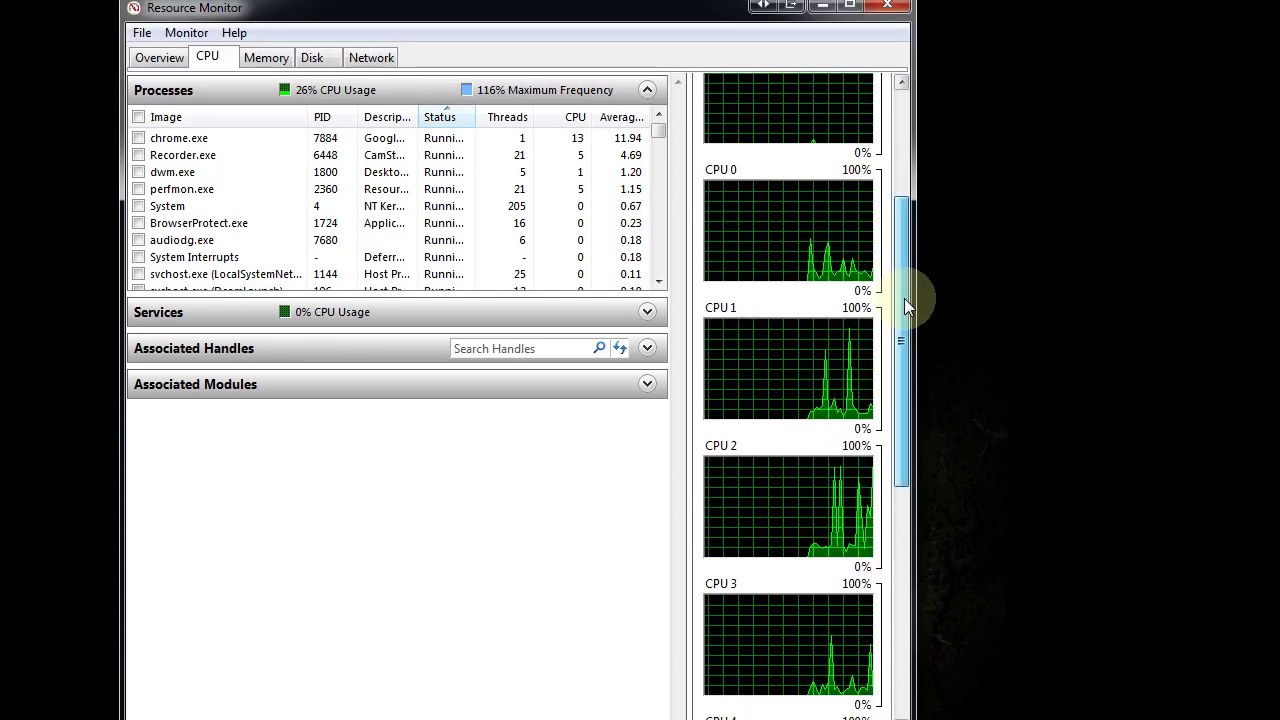
left_click_drag(904, 298, 923, 251)
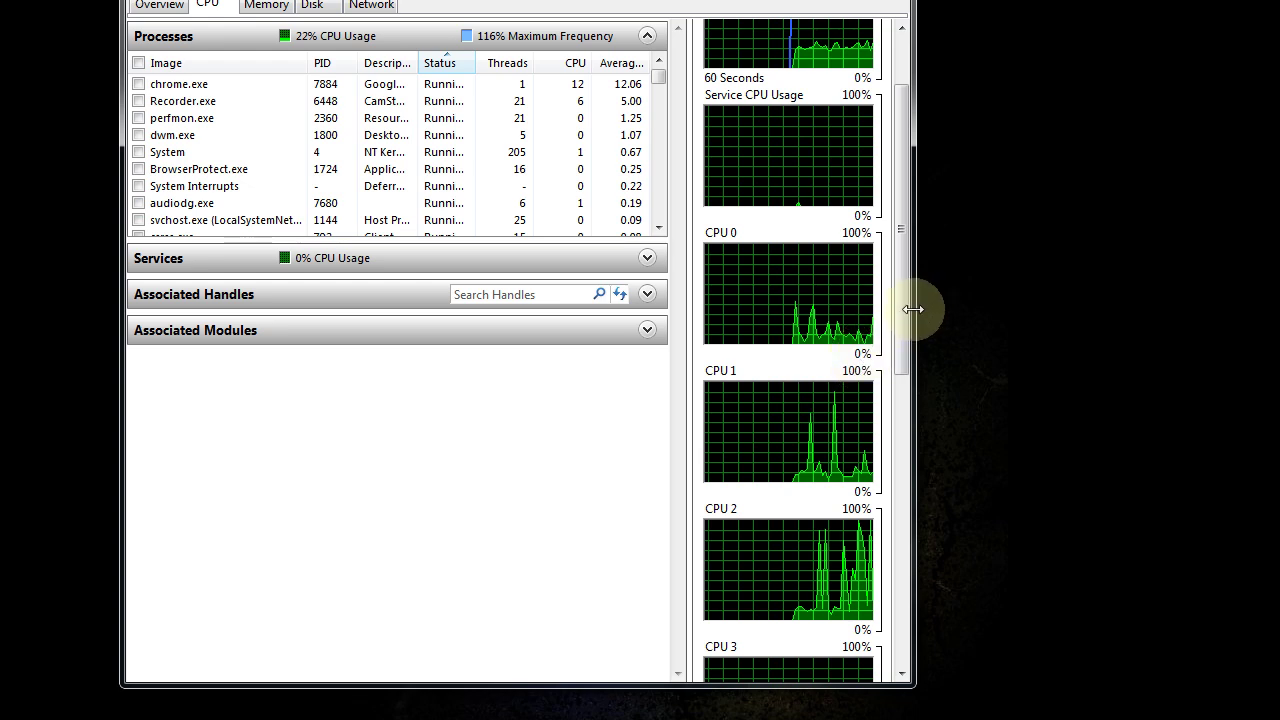
left_click_drag(908, 314, 905, 365)
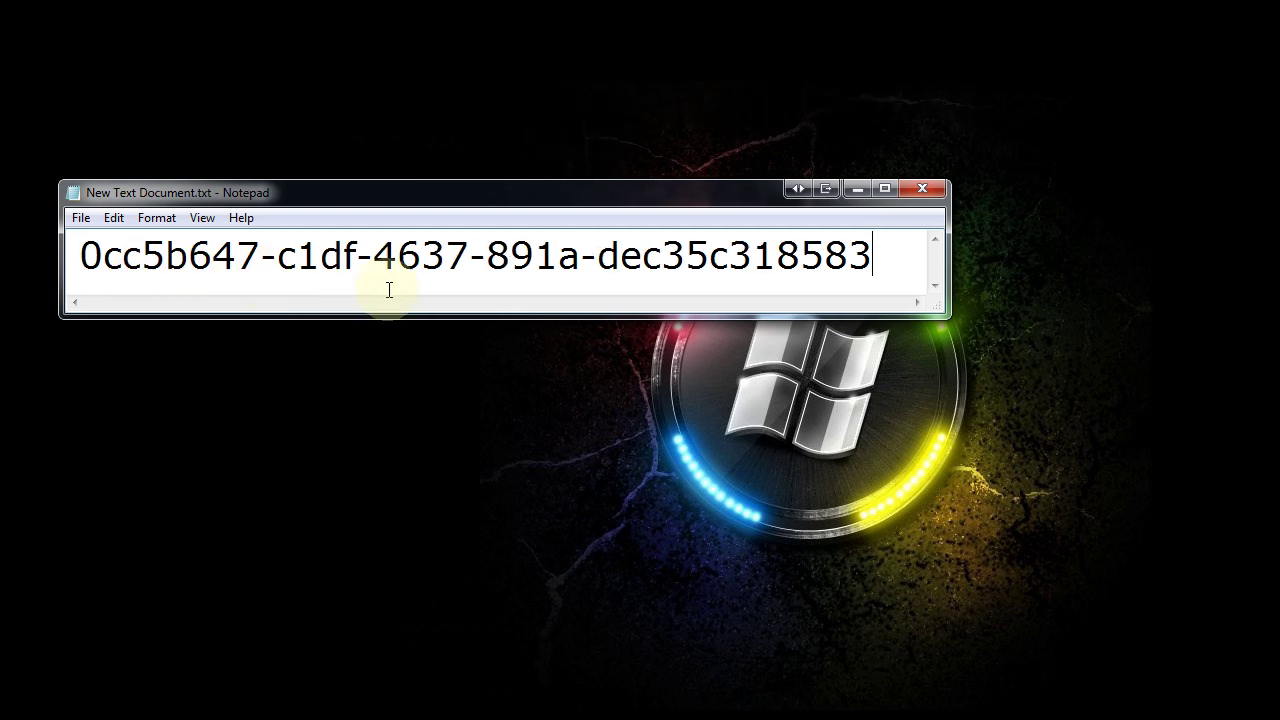
Step: Select the GUID 0cc5b647-c1df-4637-891a-dec35c318583 in Notepad and copy it
left_click_drag(872, 262, 112, 268)
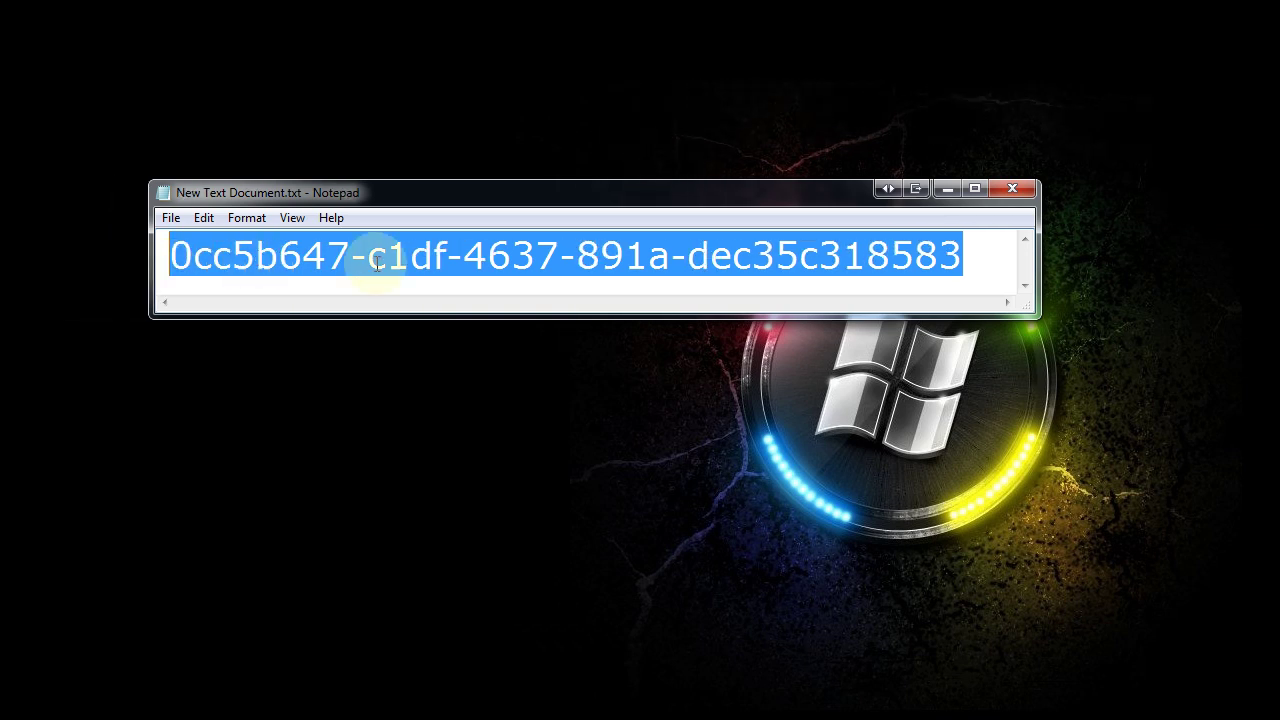
right_click(527, 255)
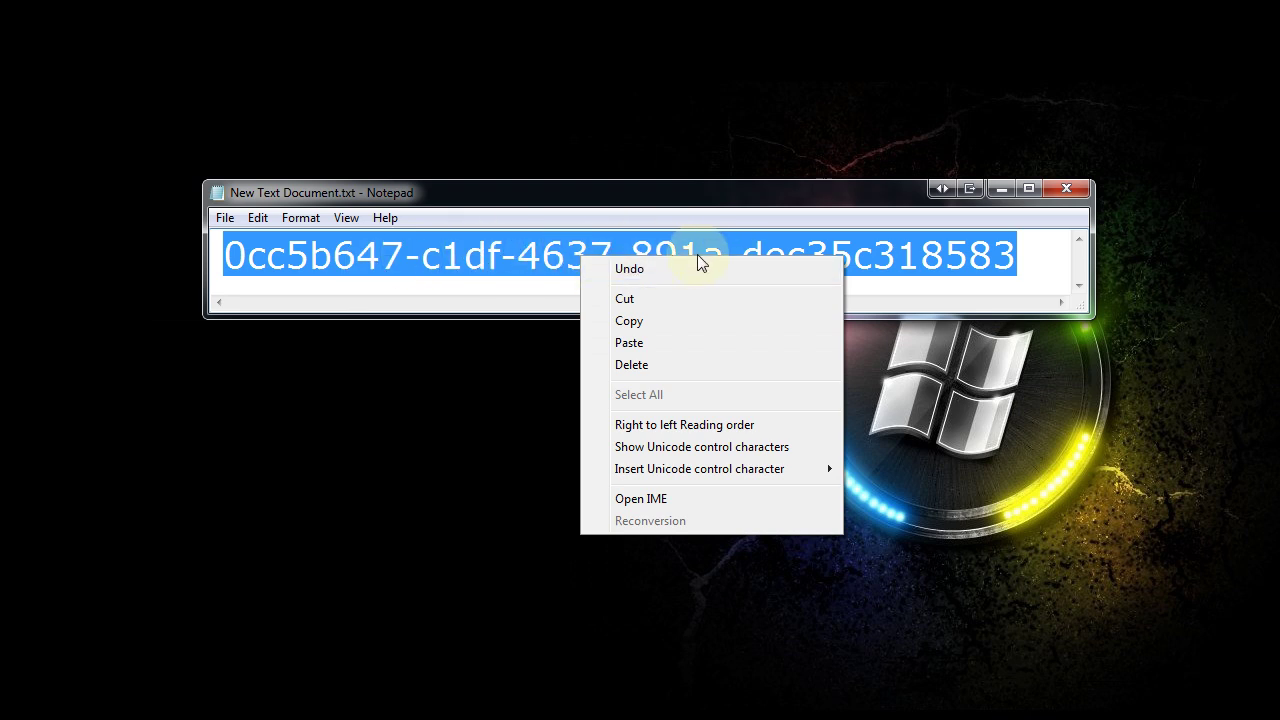
left_click(670, 332)
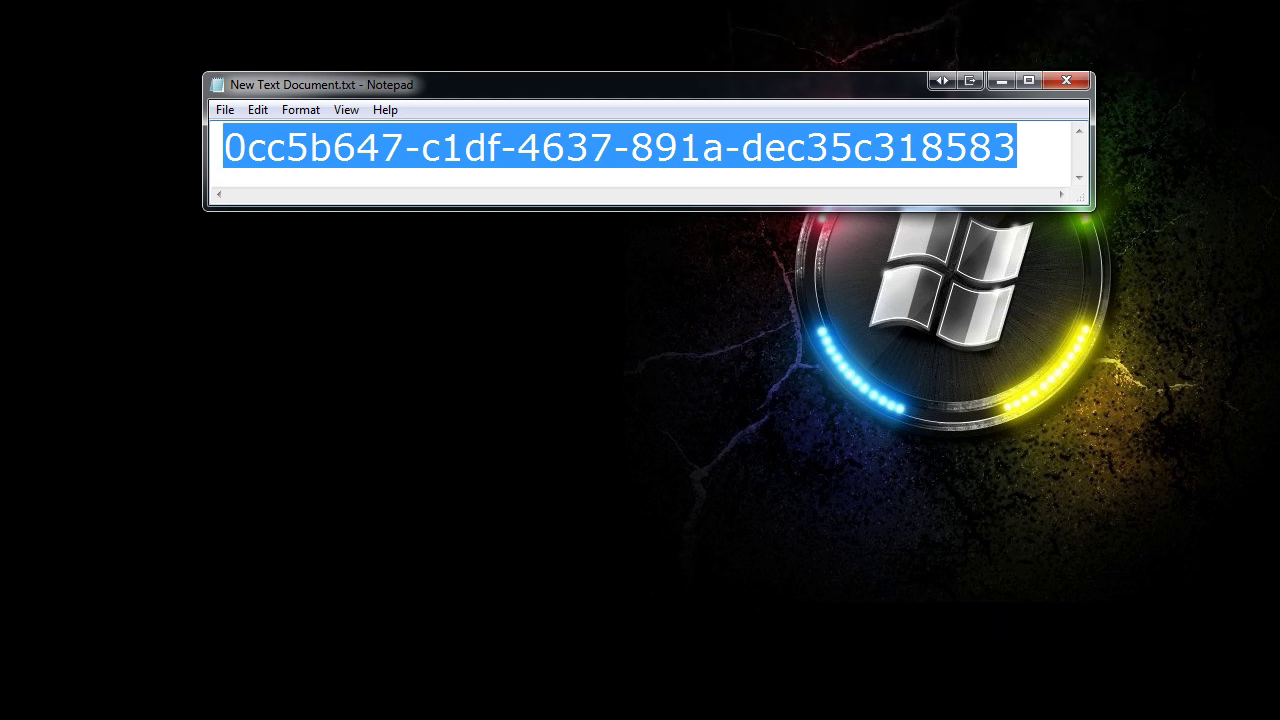
Step: Launch regedit from the Start menu search box
left_click(29, 686)
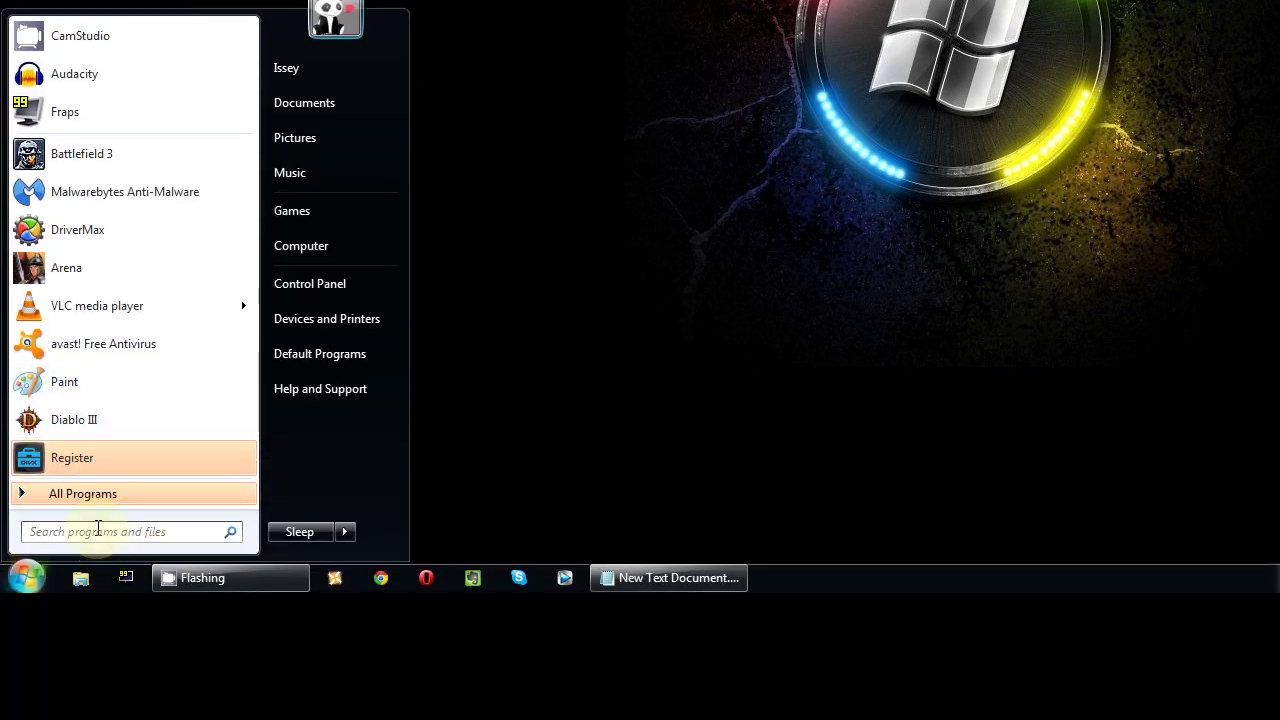
type("regedit")
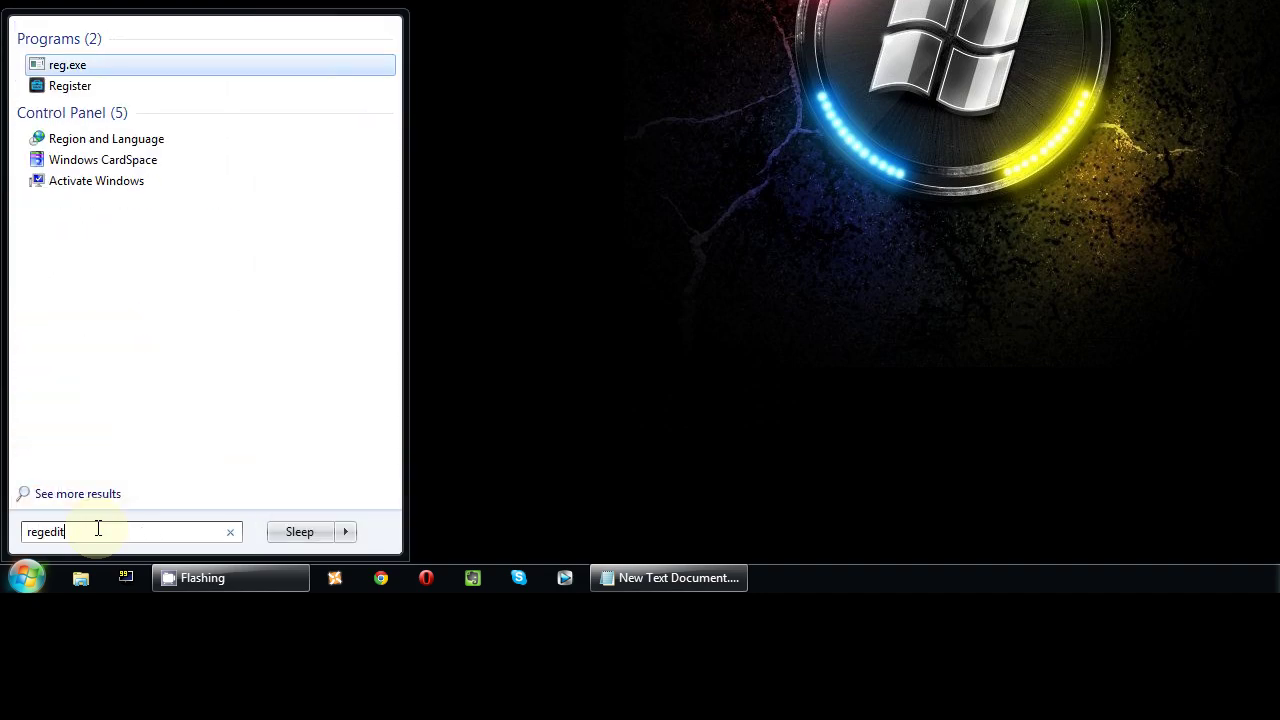
key("Return")
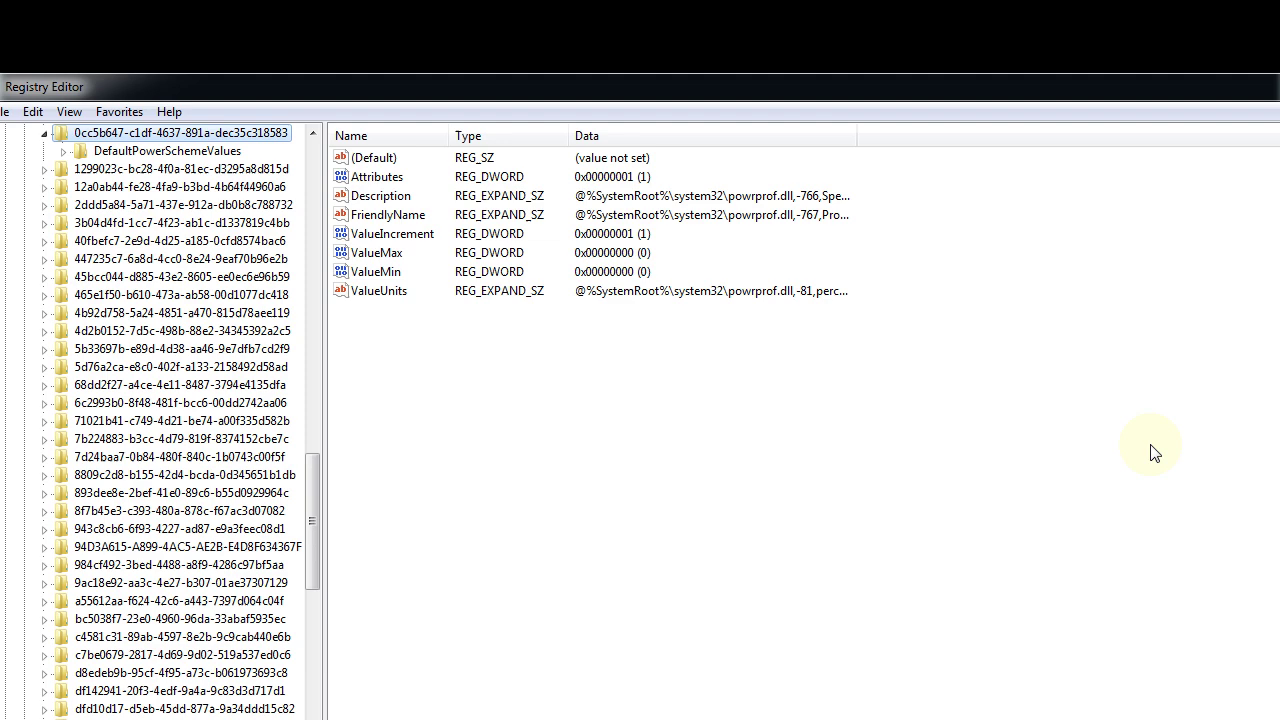
Step: Collapse the expanded registry branches and select the HKEY_LOCAL_MACHINE hive
left_click_drag(386, 486, 386, 175)
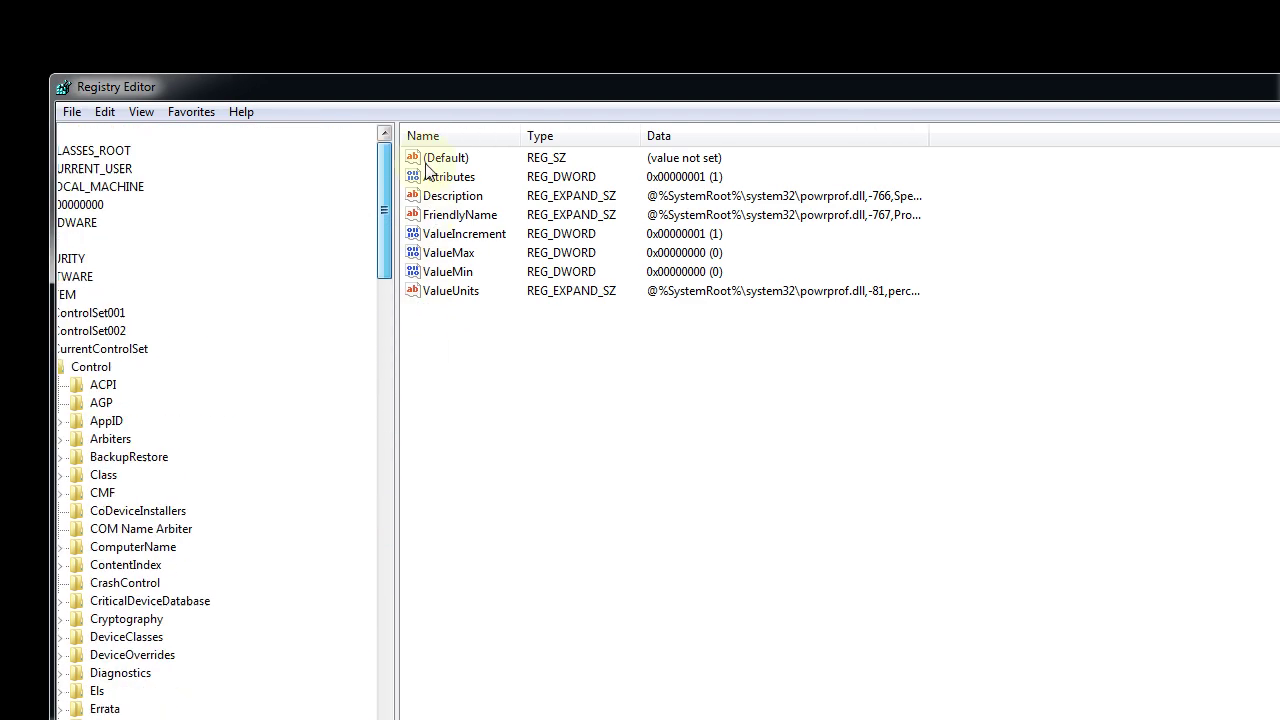
left_click_drag(335, 716, 250, 716)
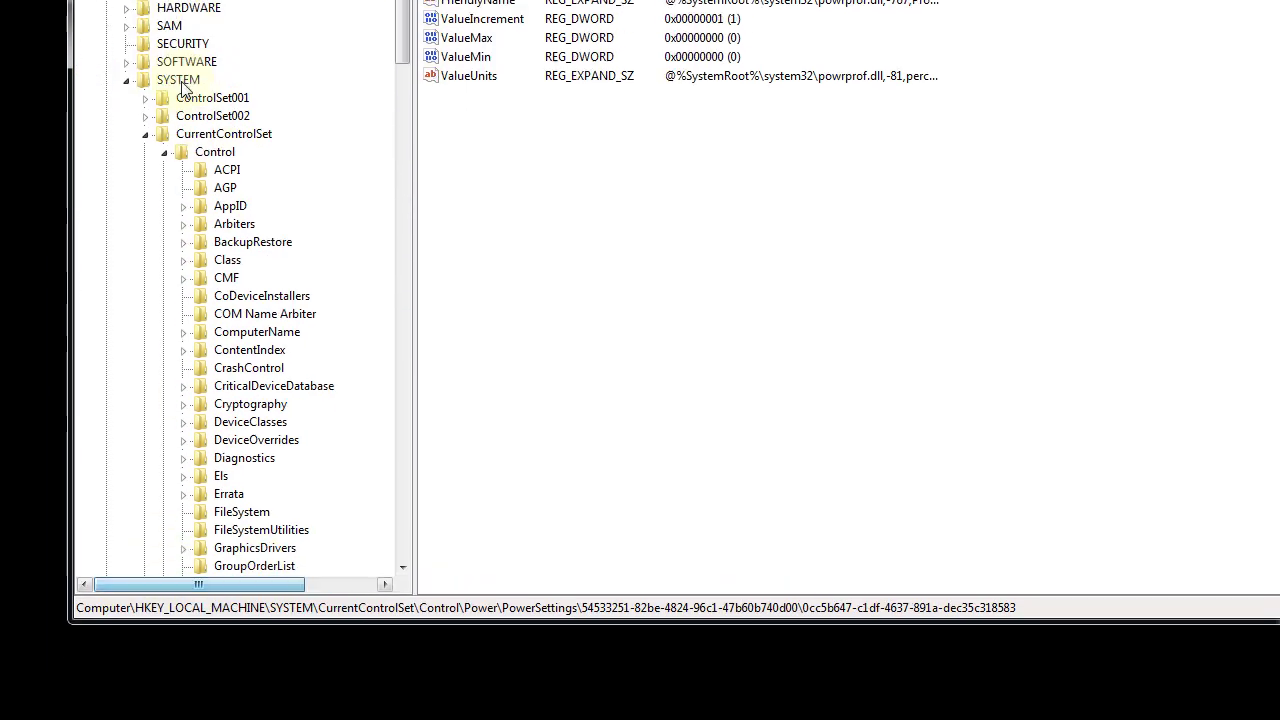
left_click(126, 188)
left_click(107, 79)
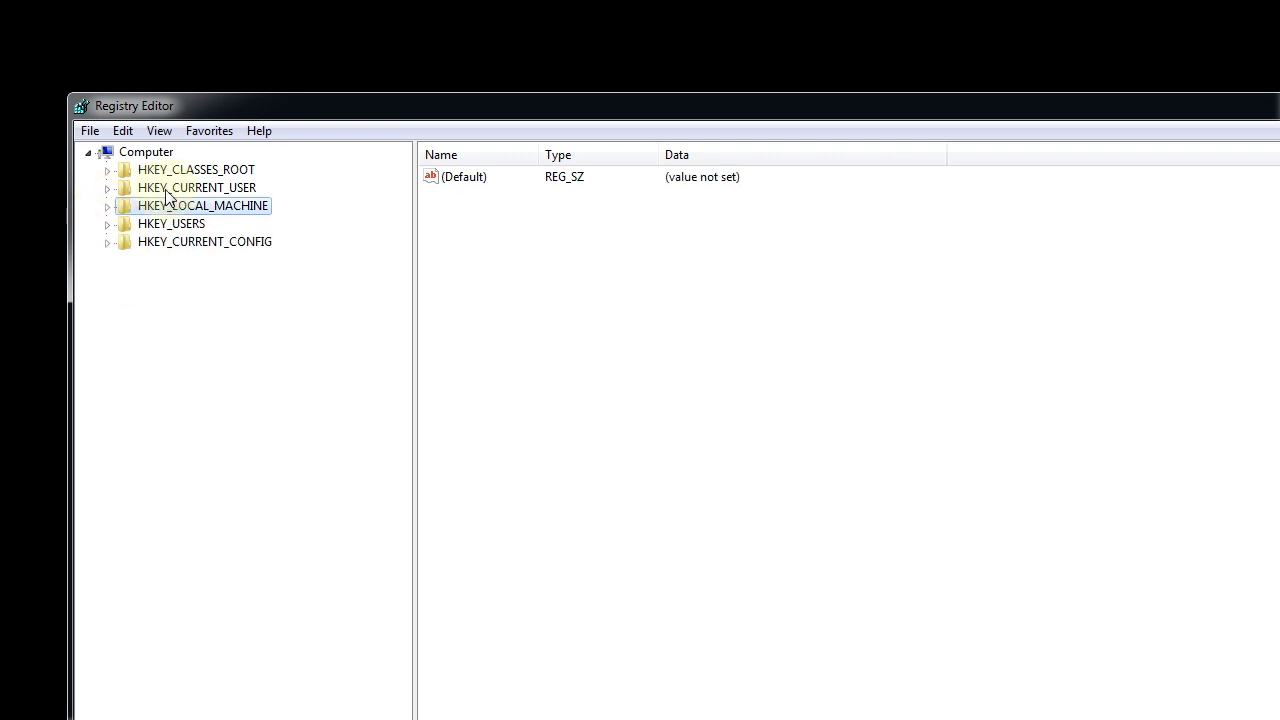
left_click(186, 192)
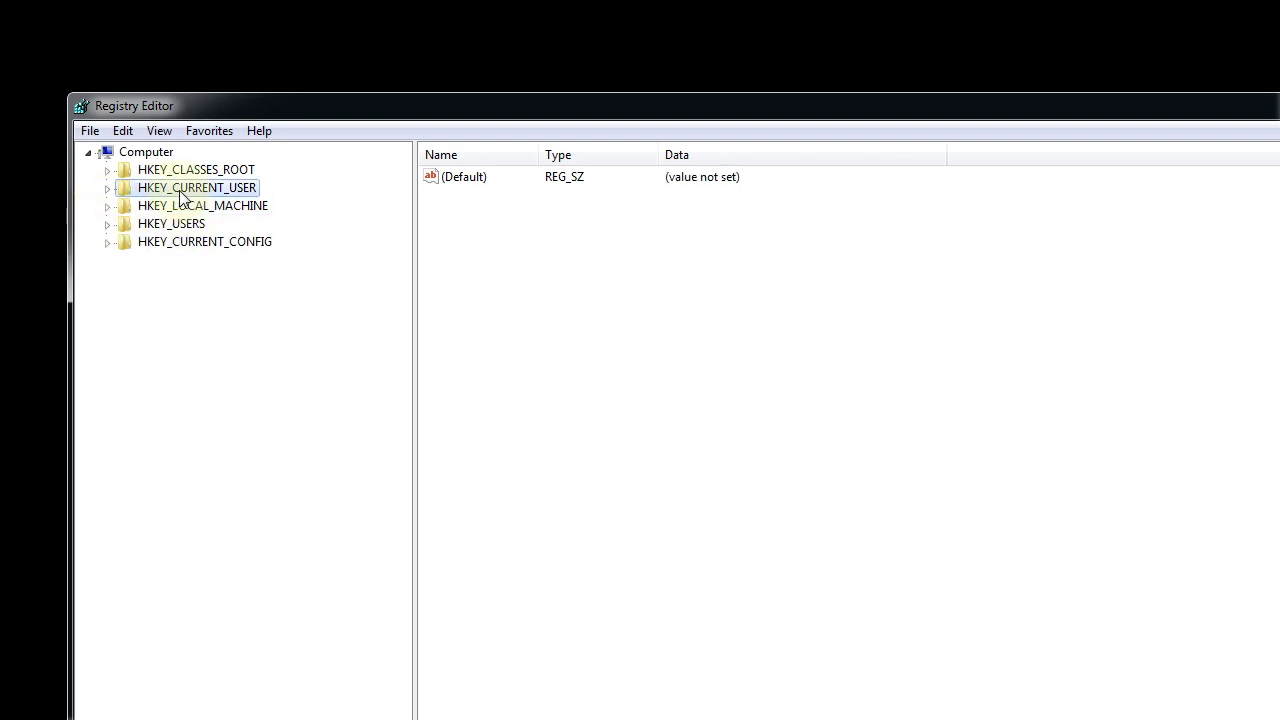
left_click(187, 210)
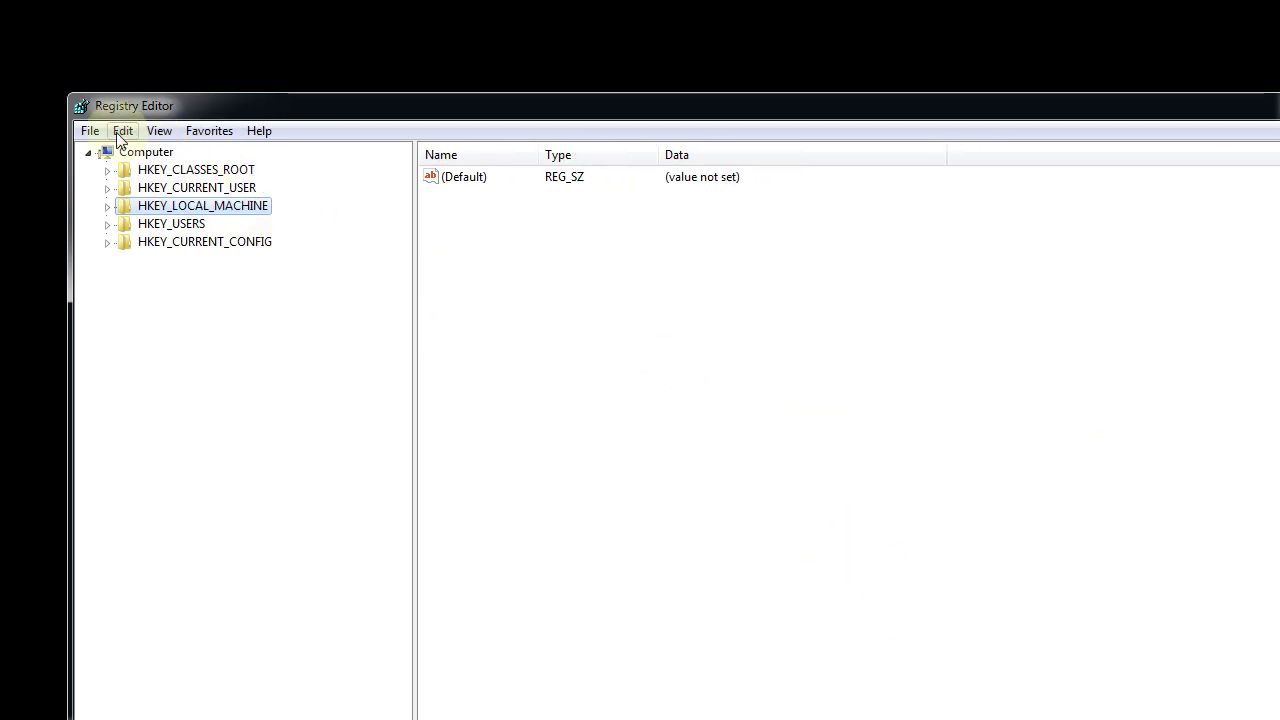
Step: Search the registry for the pasted GUID 0cc5b647-c1df-4637-891a-dec35c318583
left_click(123, 131)
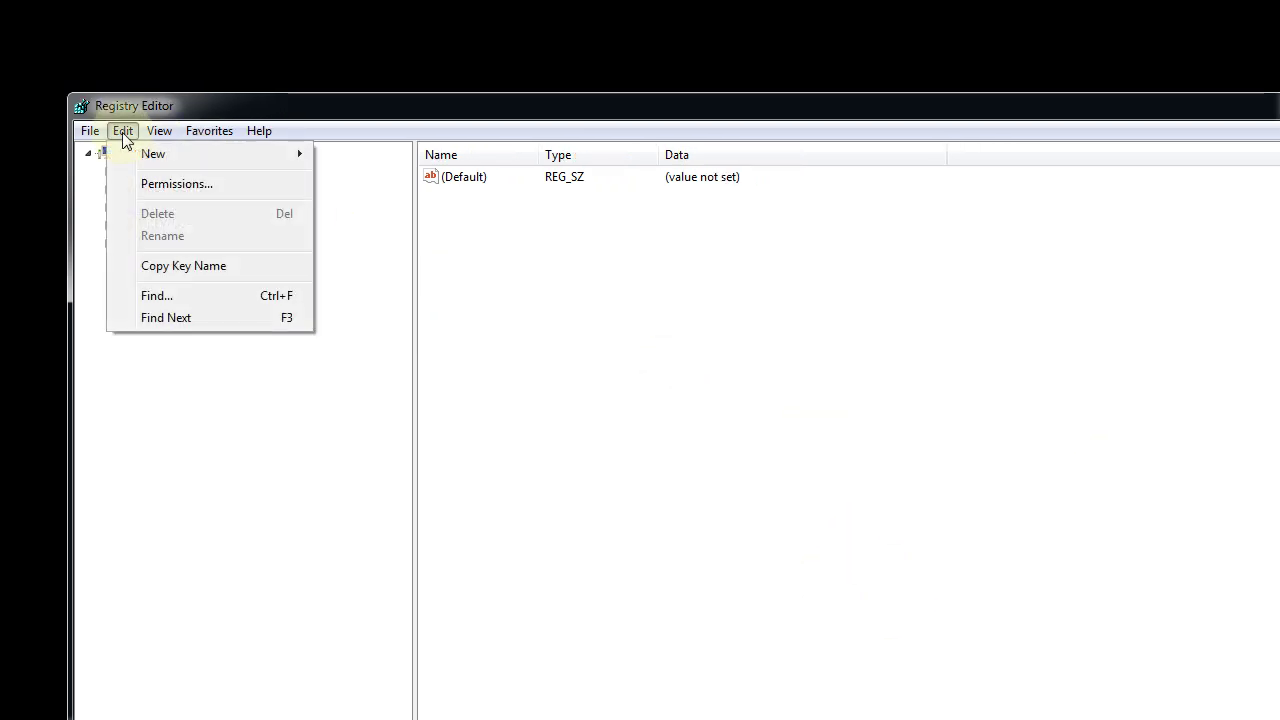
left_click(188, 302)
right_click(231, 230)
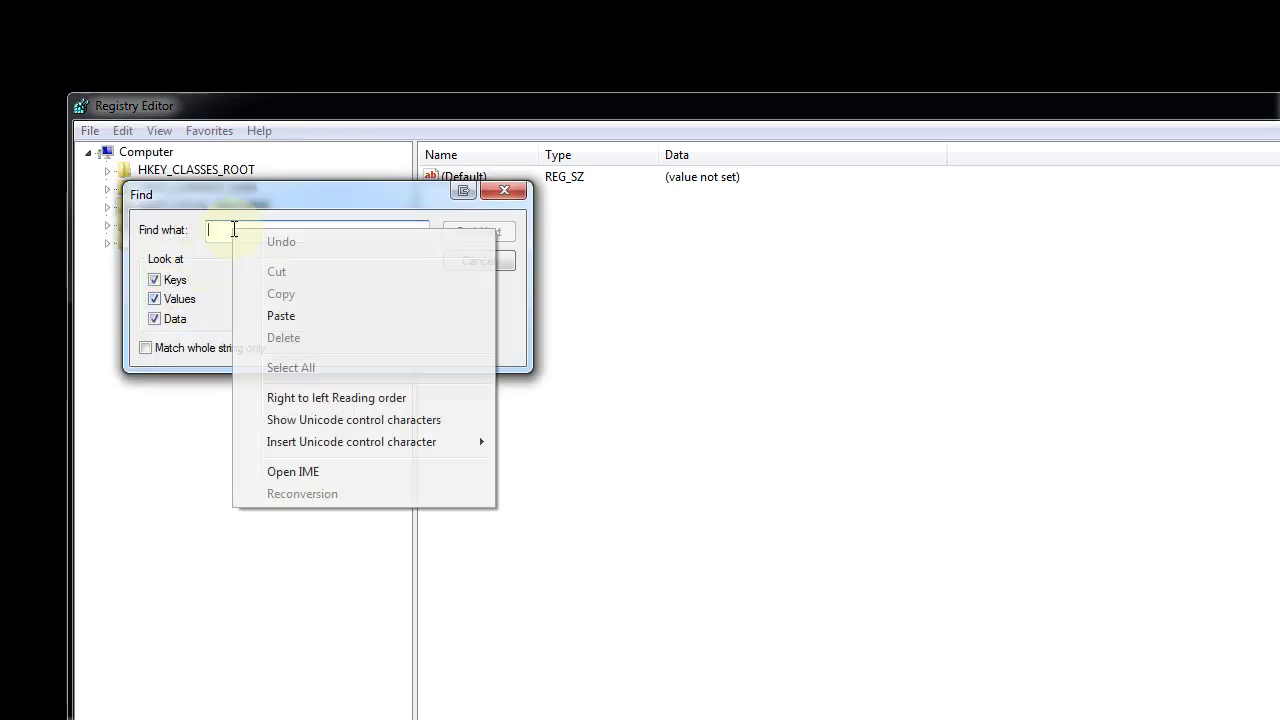
left_click(286, 318)
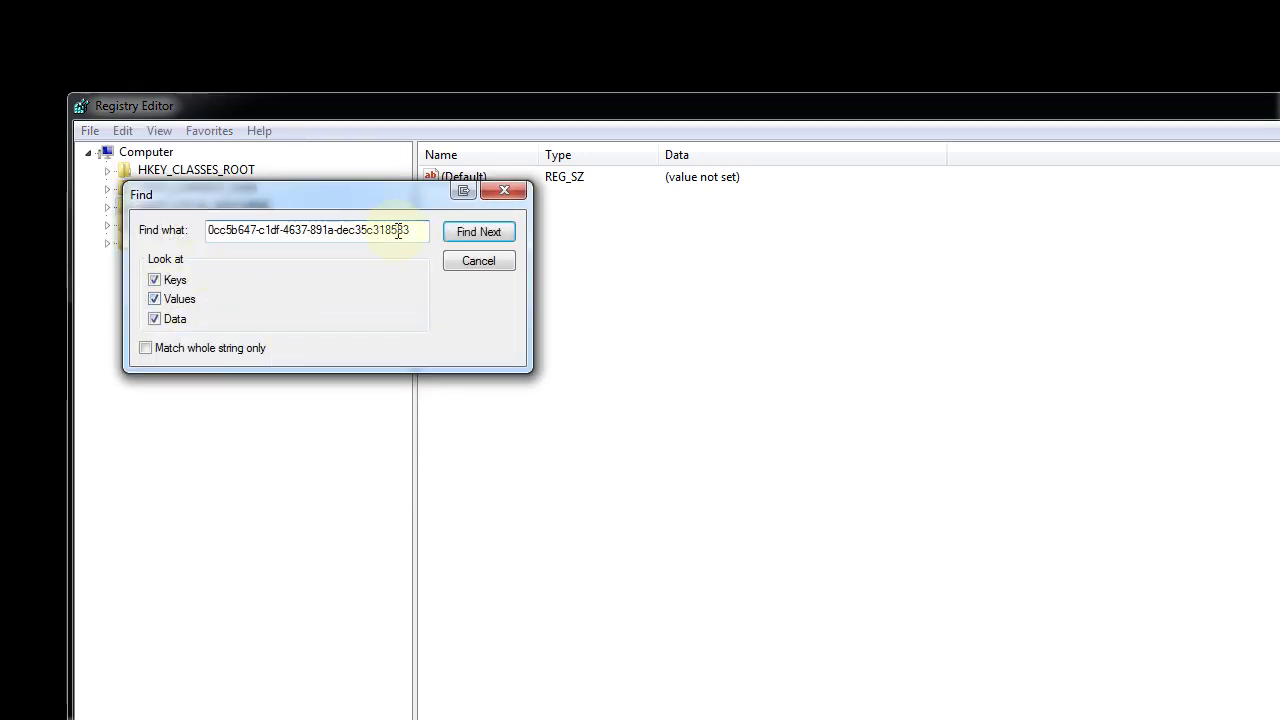
left_click(479, 232)
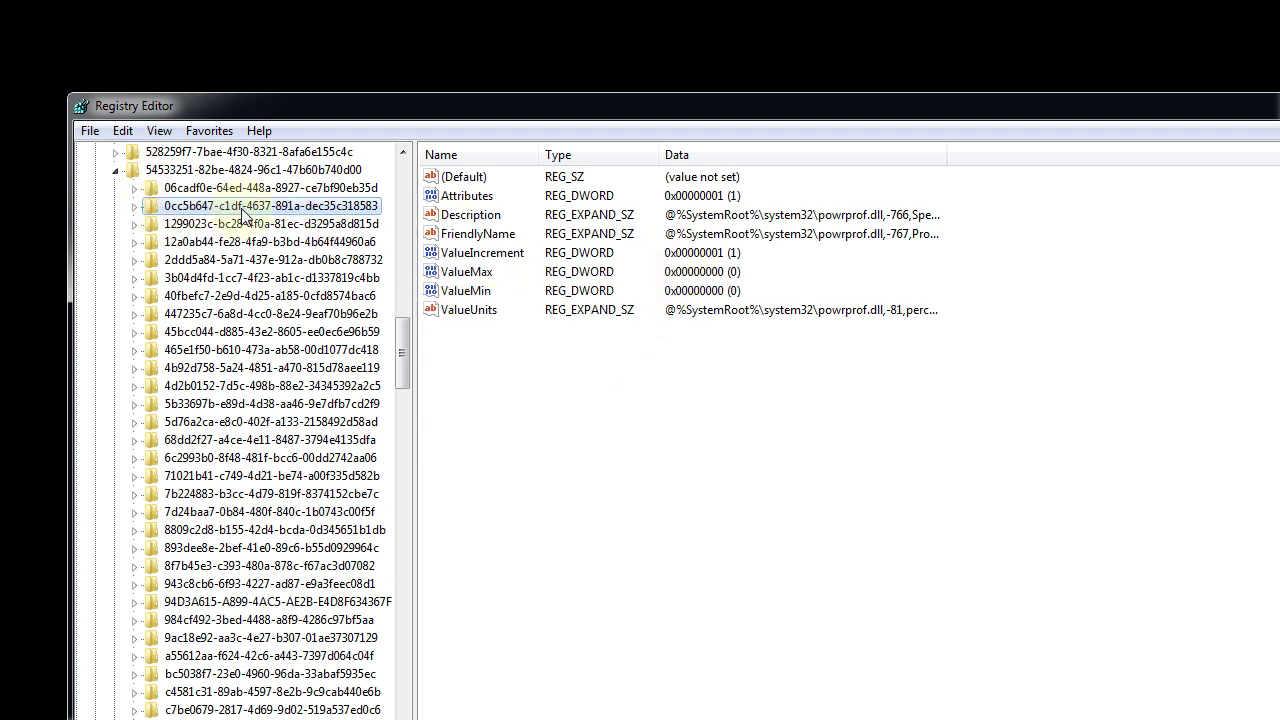
Step: Set the ValueMax data of the power-setting key to 0
left_click(467, 276)
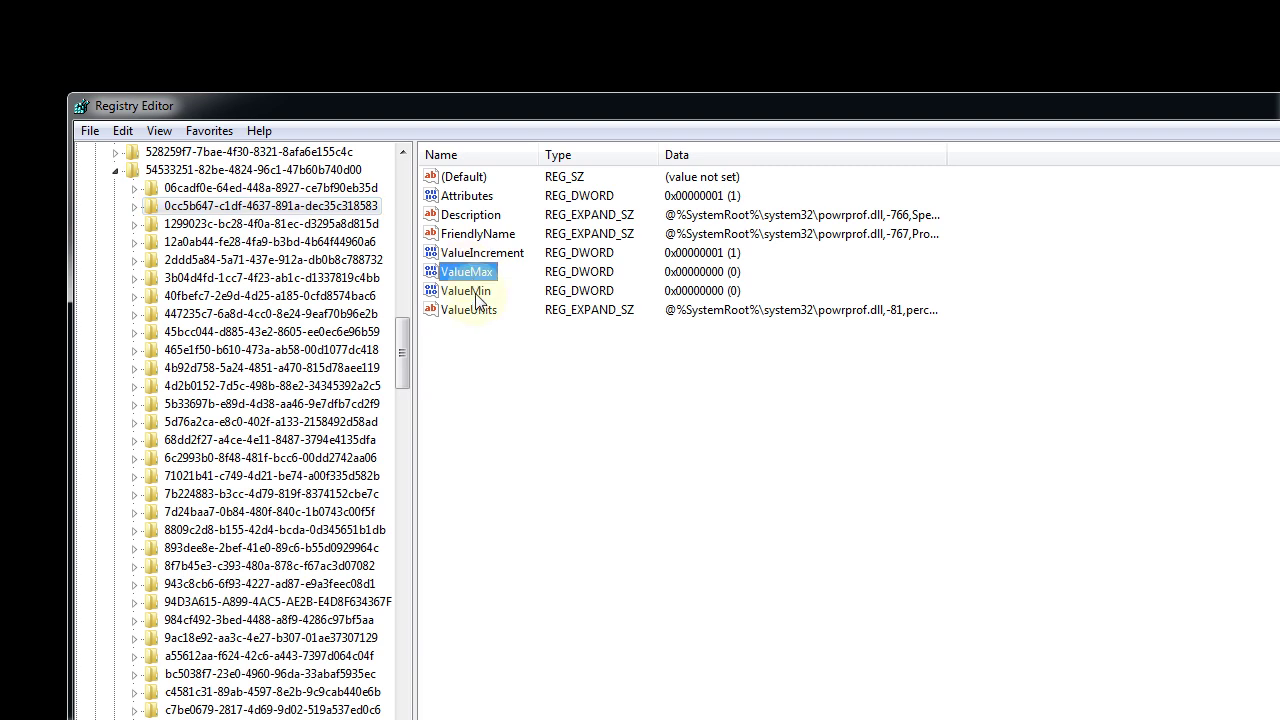
left_click(478, 290)
left_click(469, 272)
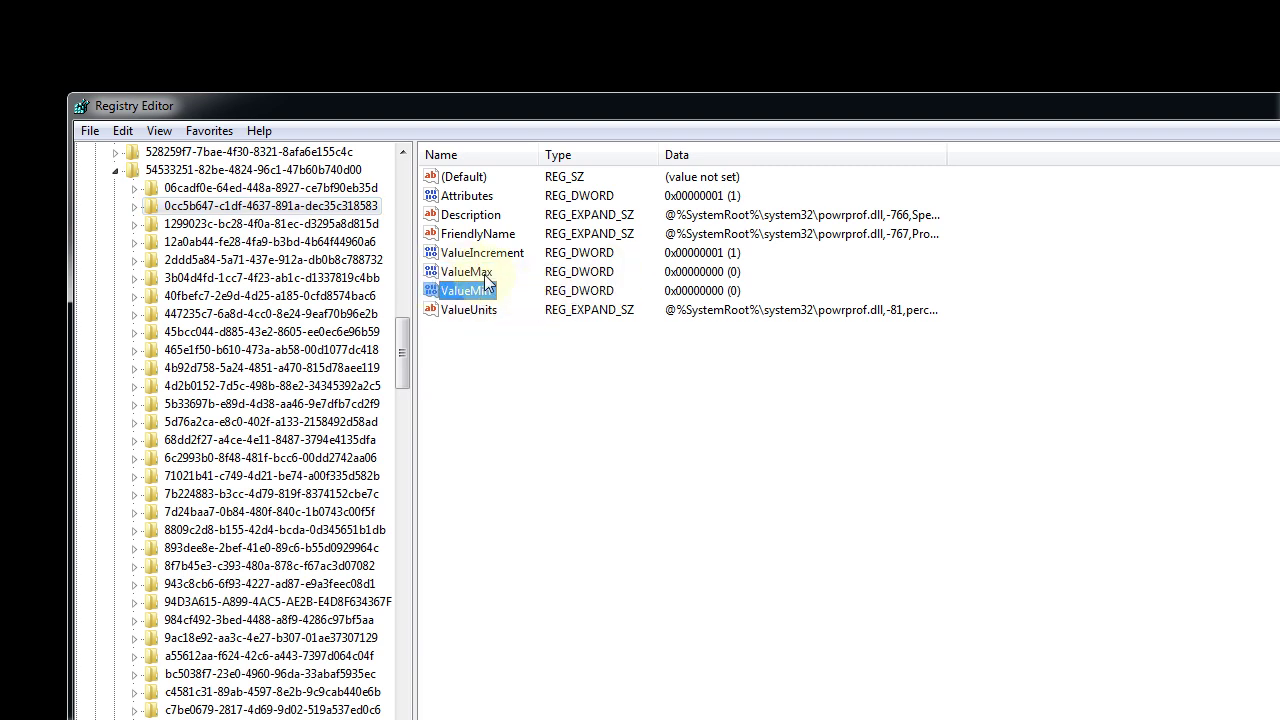
double_click(469, 272)
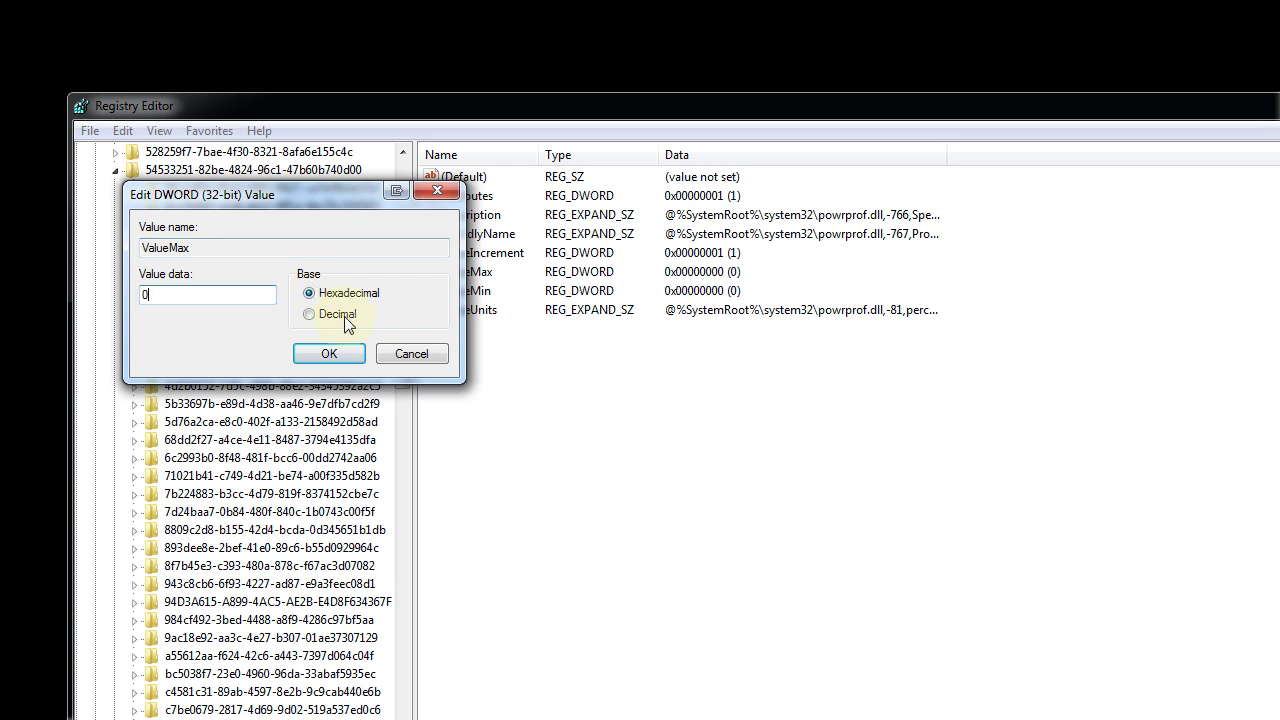
left_click(326, 355)
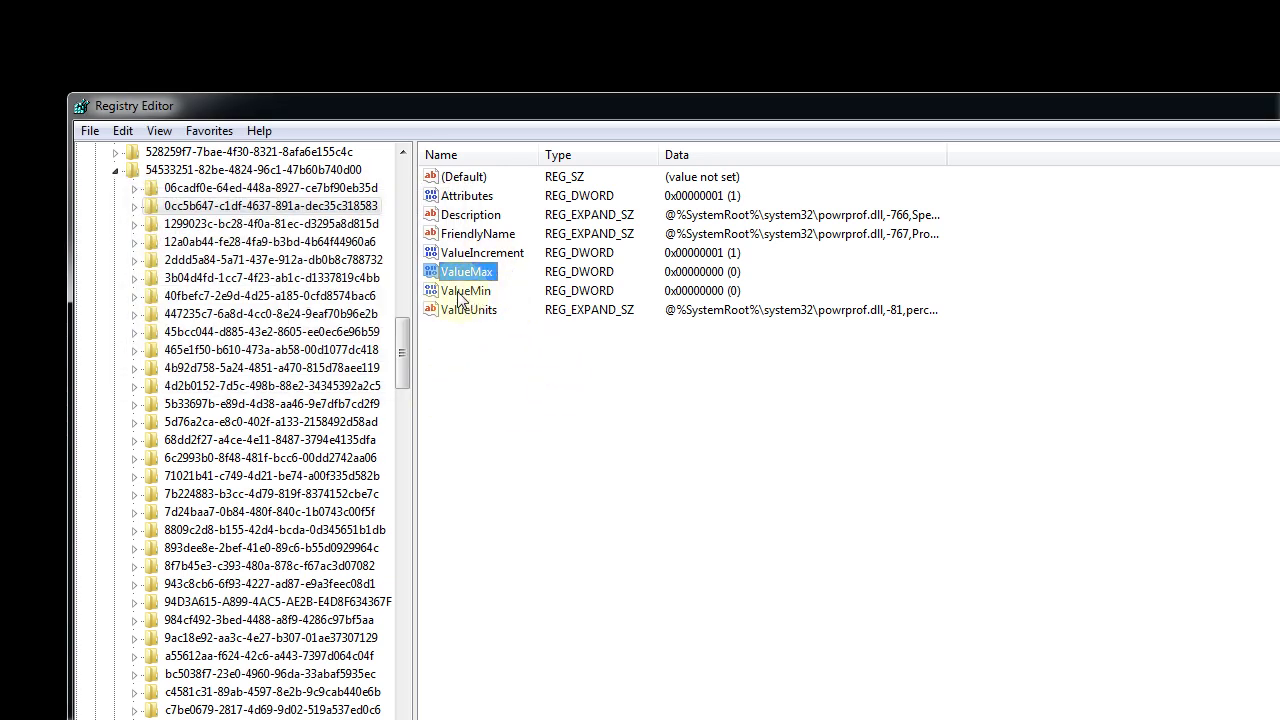
Step: Set ValueMin to 0, then search for the next occurrence of the GUID
left_click(462, 292)
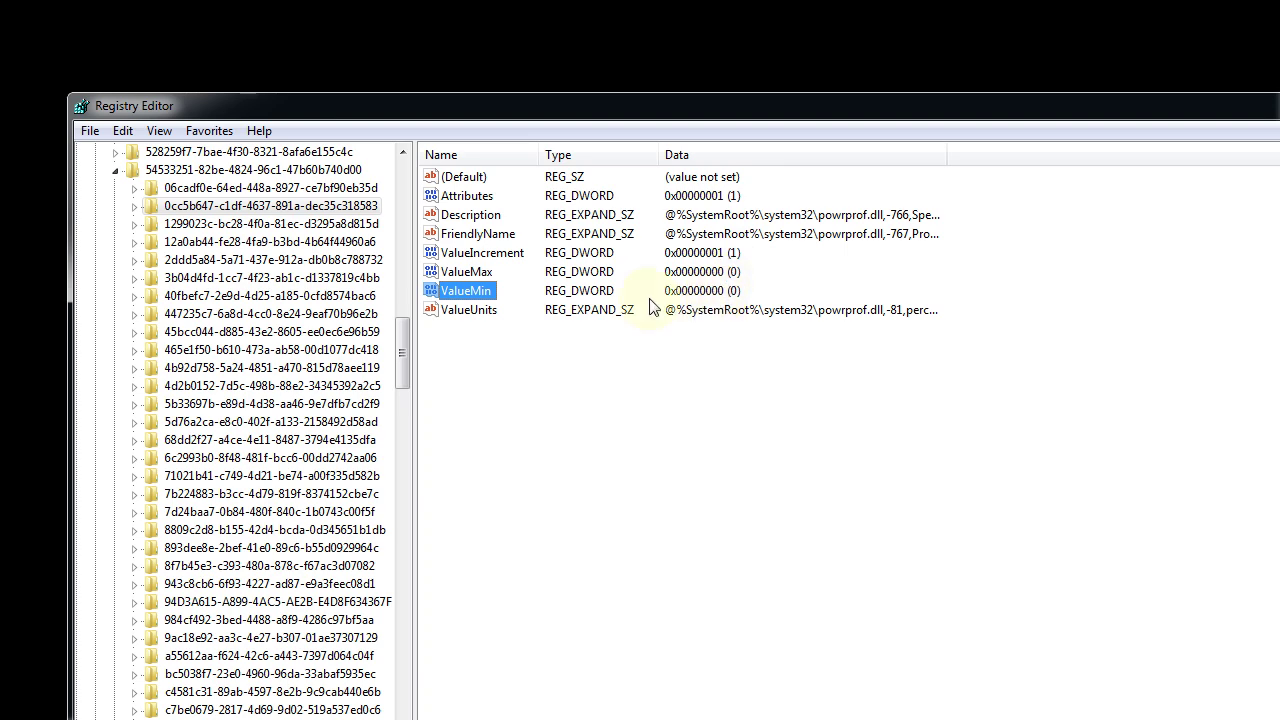
double_click(464, 292)
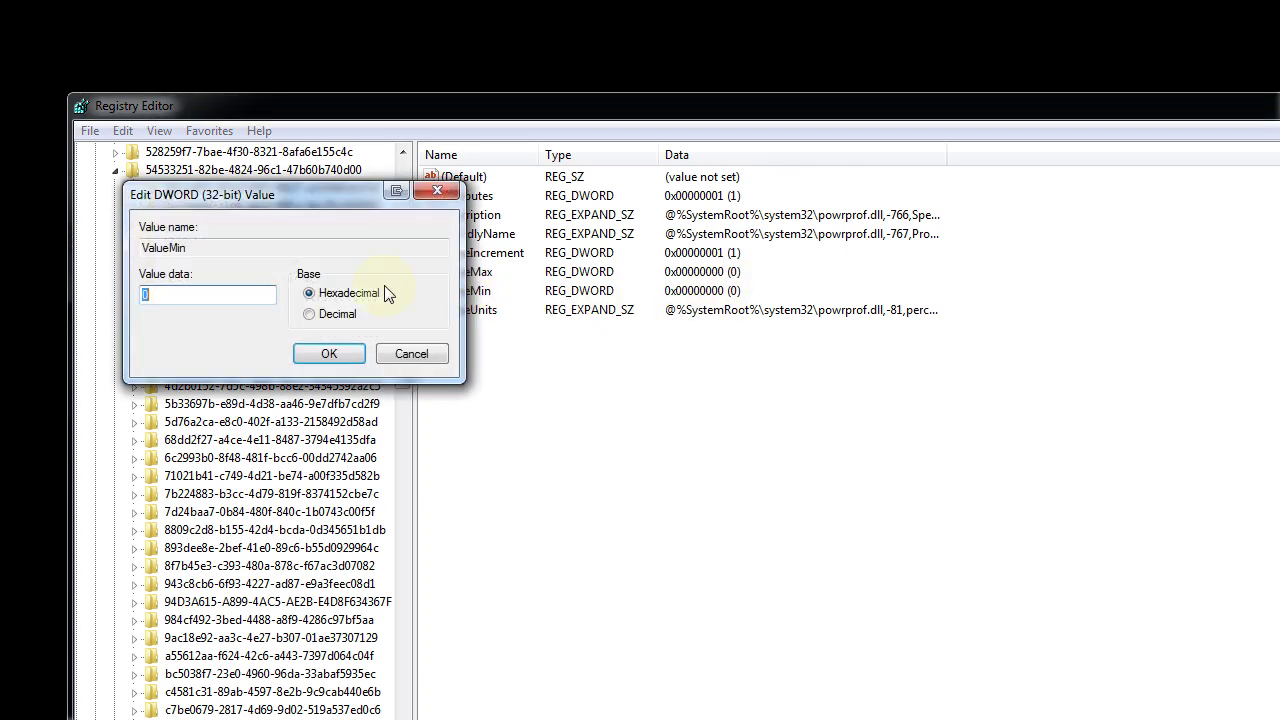
left_click(336, 360)
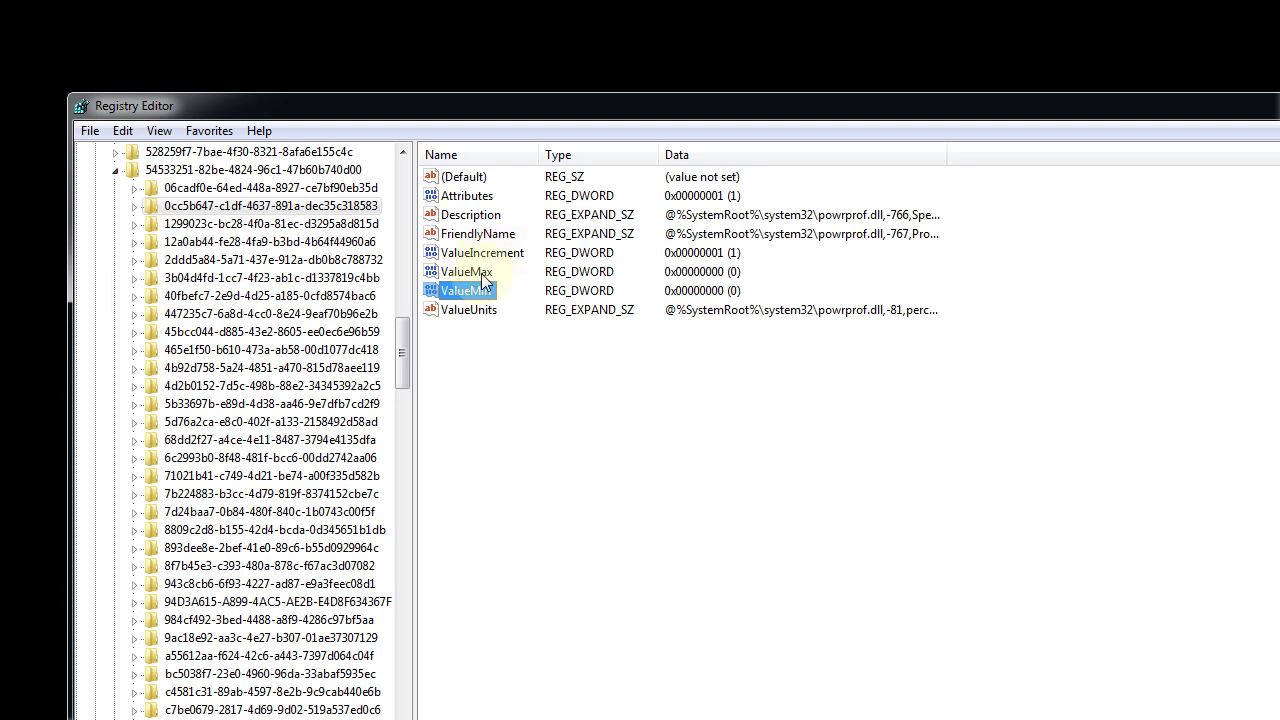
left_click(122, 131)
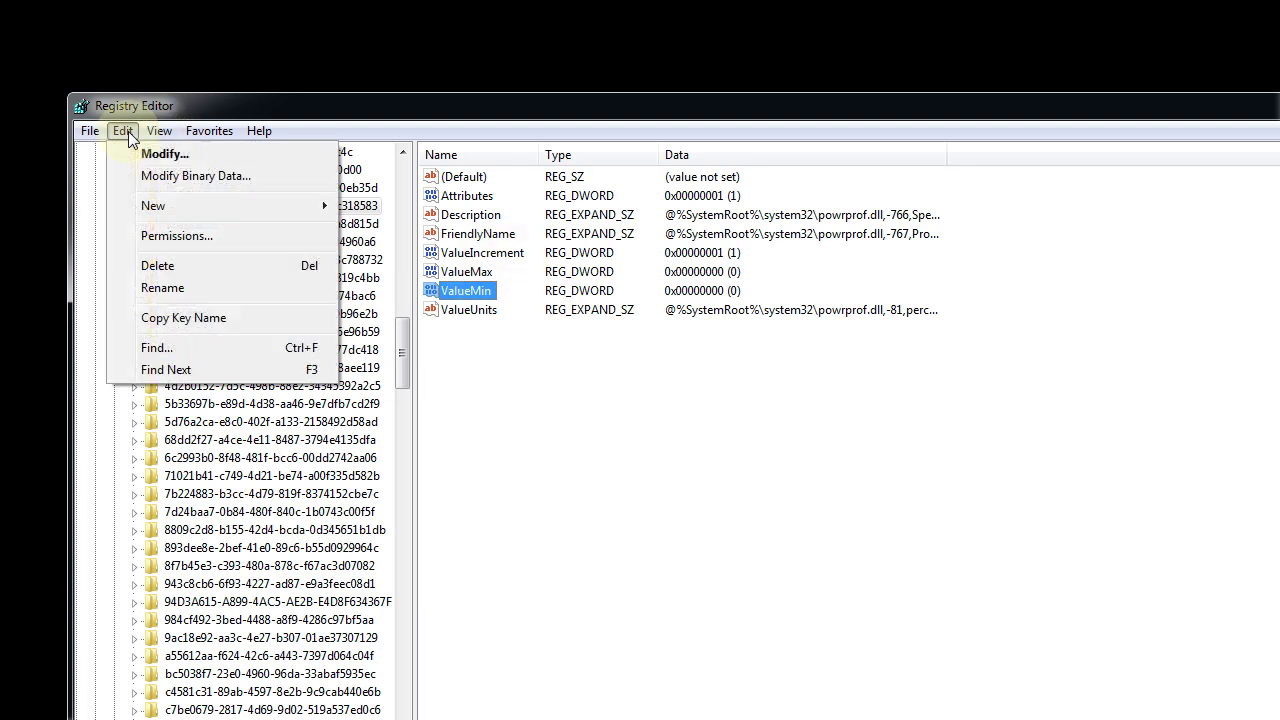
left_click(170, 370)
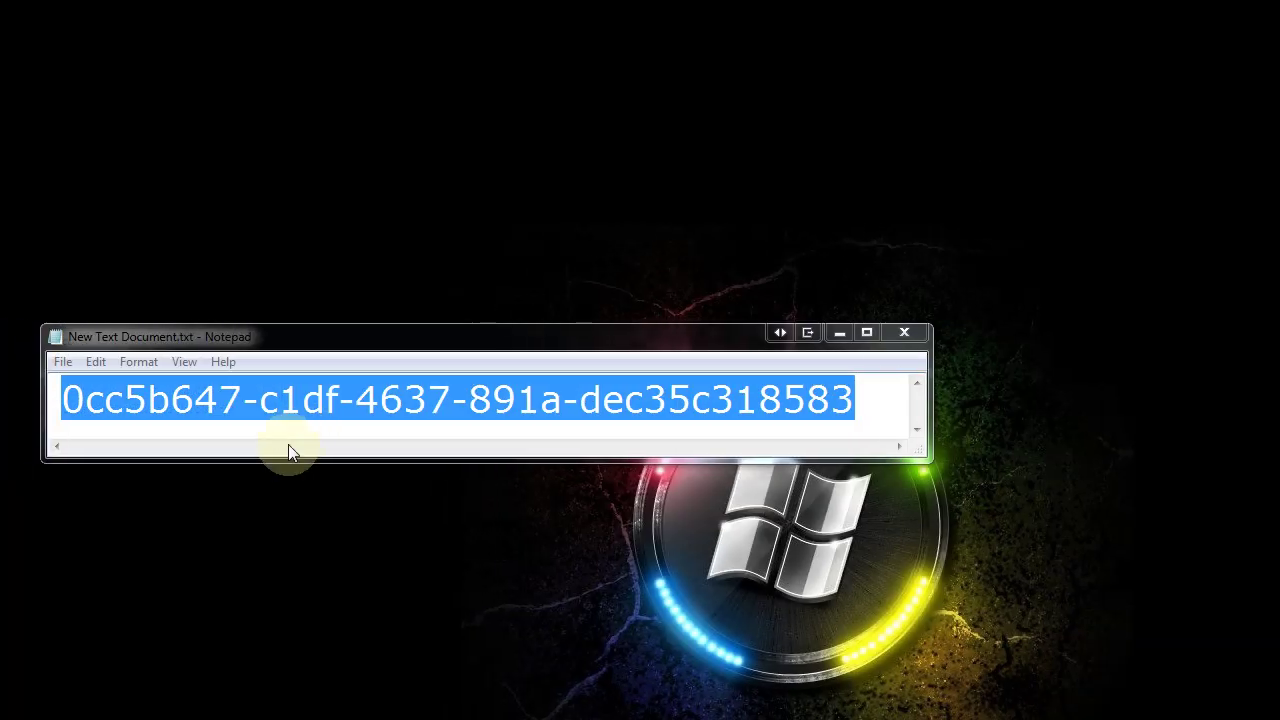
Step: Close the Notepad document holding the GUID without saving
left_click(903, 333)
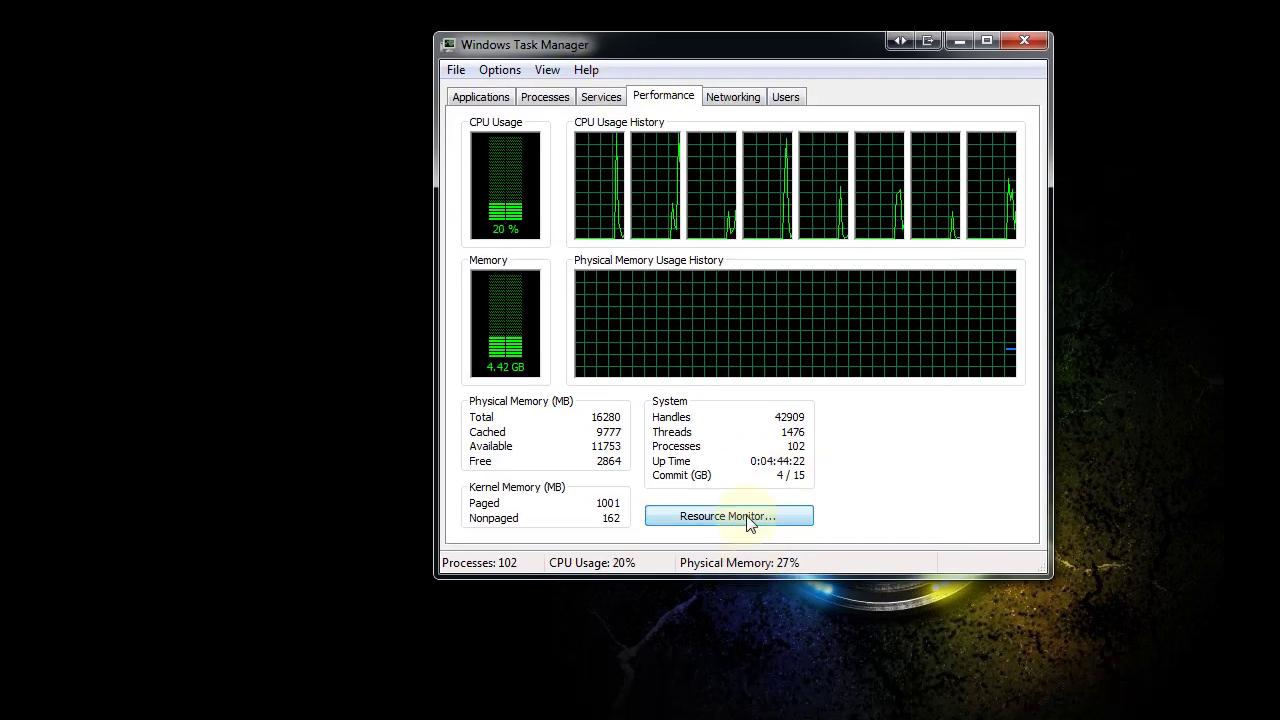
Step: Reopen Resource Monitor and scroll its CPU graphs to view cores 2–6
left_click(745, 590)
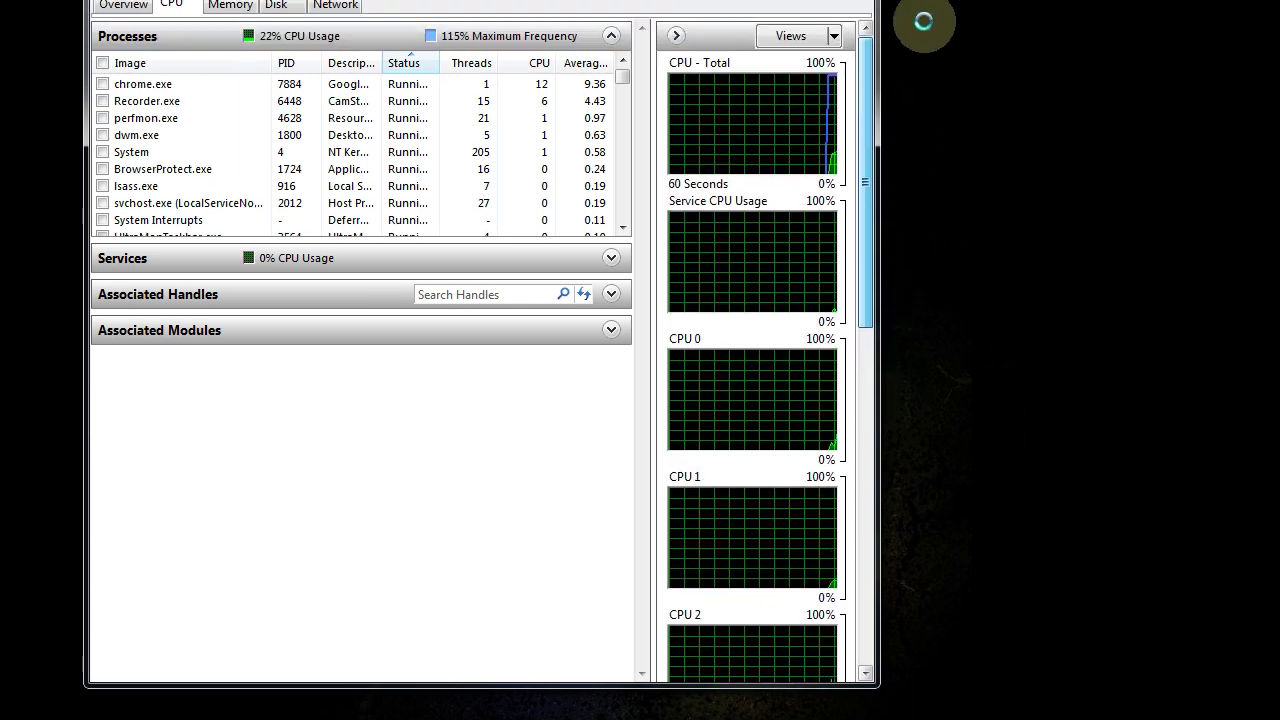
left_click_drag(866, 150, 883, 383)
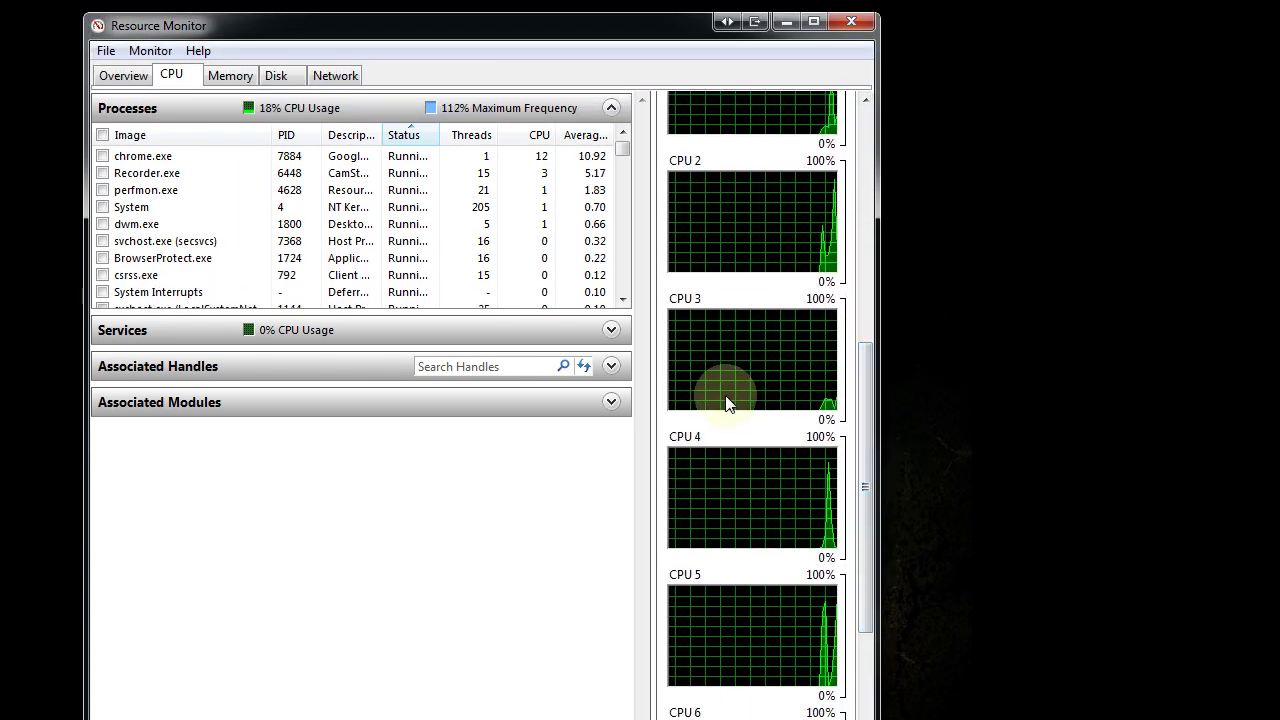